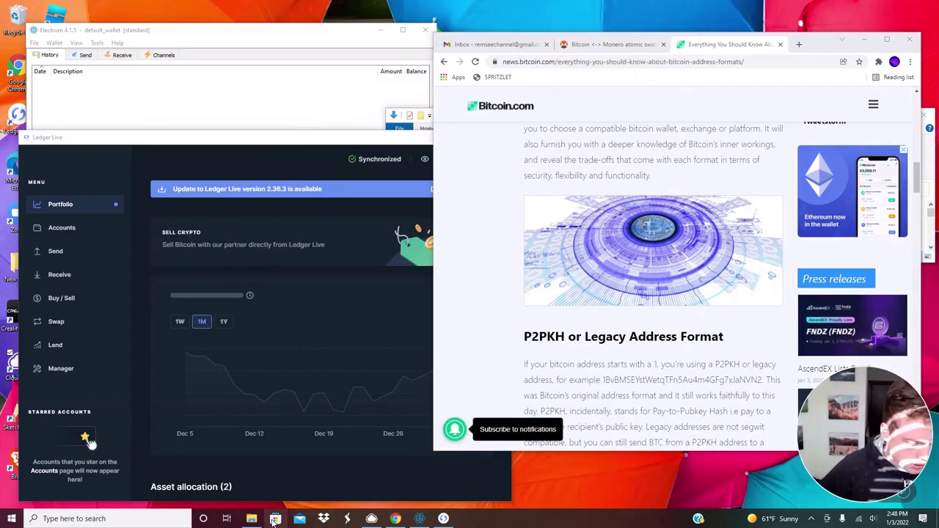
Step: Bring forward the Downloads folder with the swap_0.10.2_Windows_x86_64 zip and electrum-4.1.5 installer
mouse_move(251, 519)
click(251, 486)
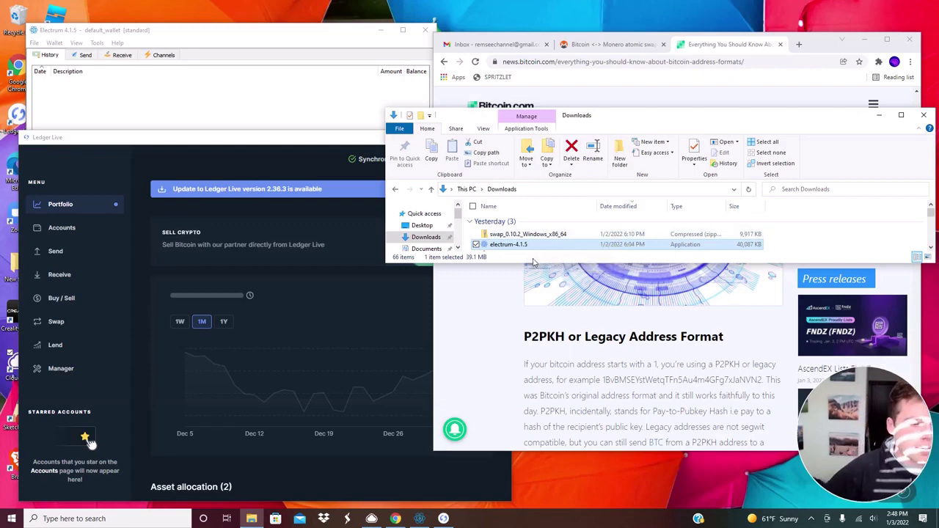
Step: Review the Monero atomic swaps article and the bitcoin.com address formats article
click(595, 46)
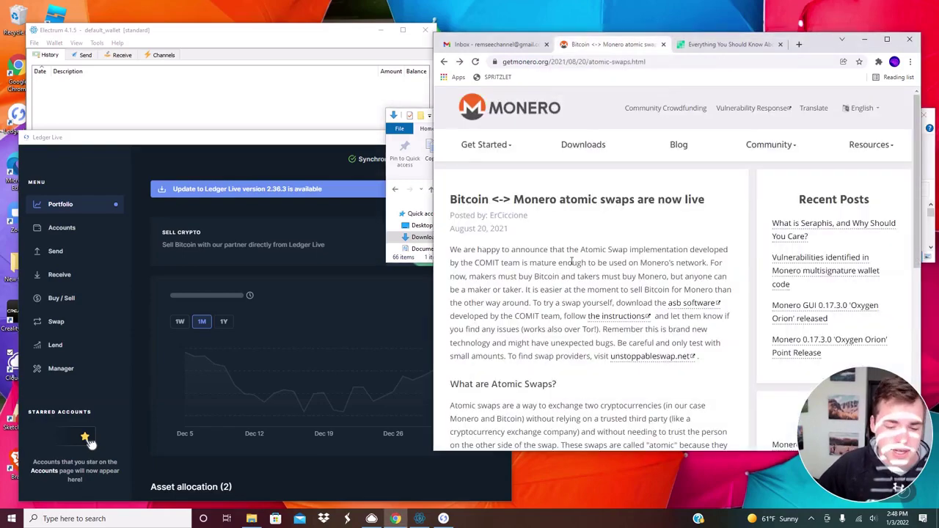
scroll(554, 305, down, 2)
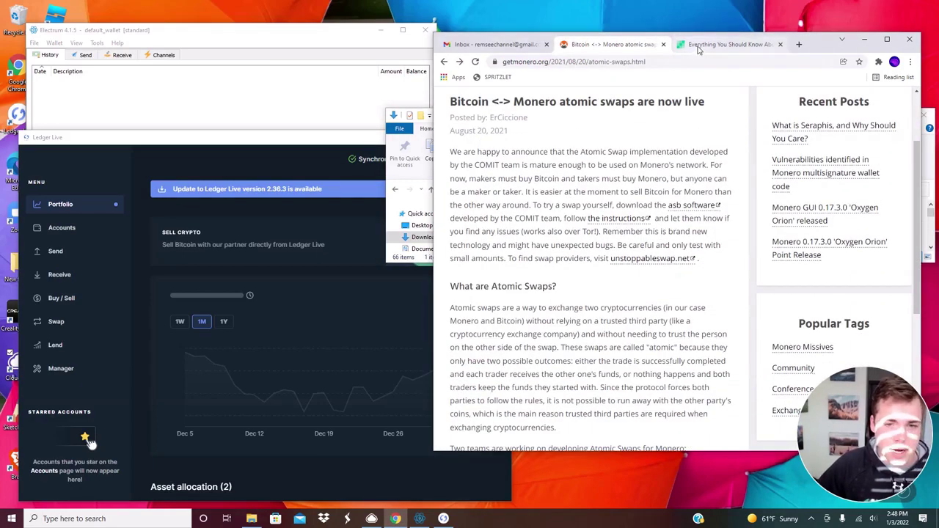
click(726, 44)
scroll(683, 308, down, 2)
scroll(683, 308, up, 1)
scroll(684, 308, down, 5)
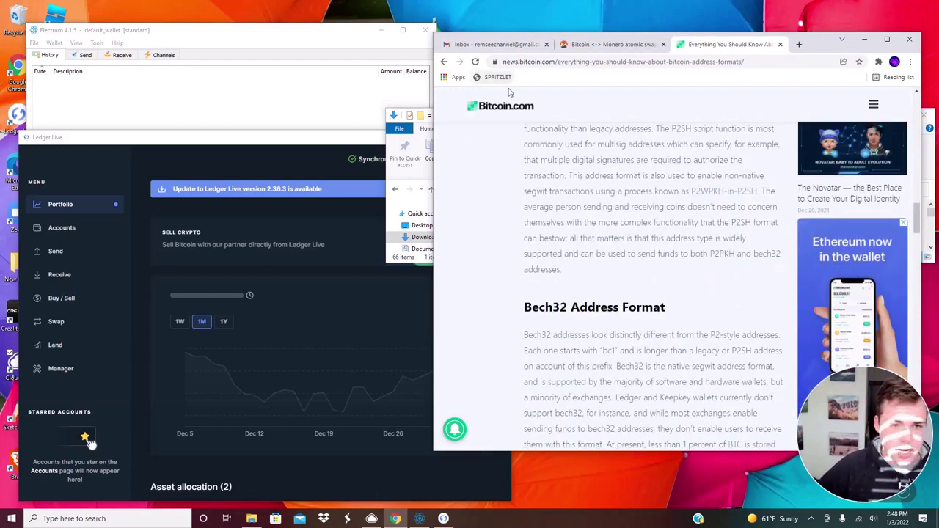
scroll(623, 186, up, 10)
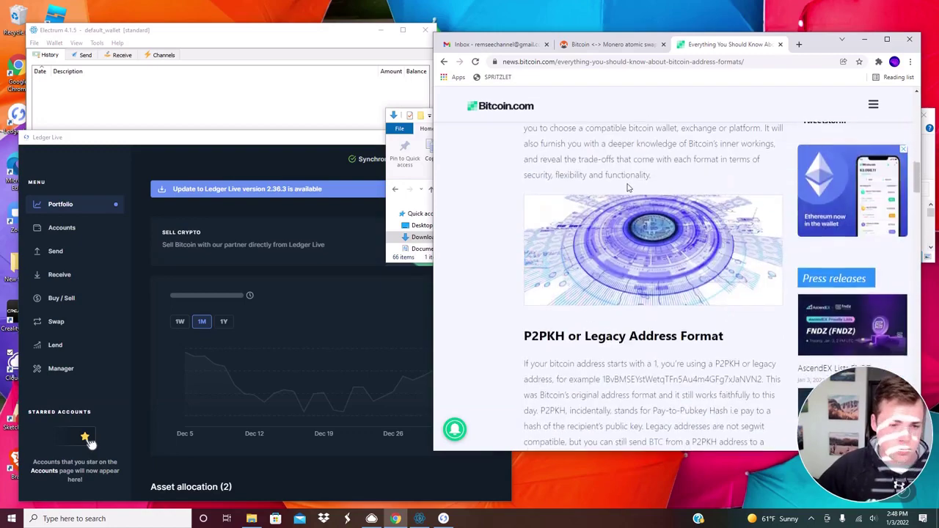
scroll(627, 184, up, 3)
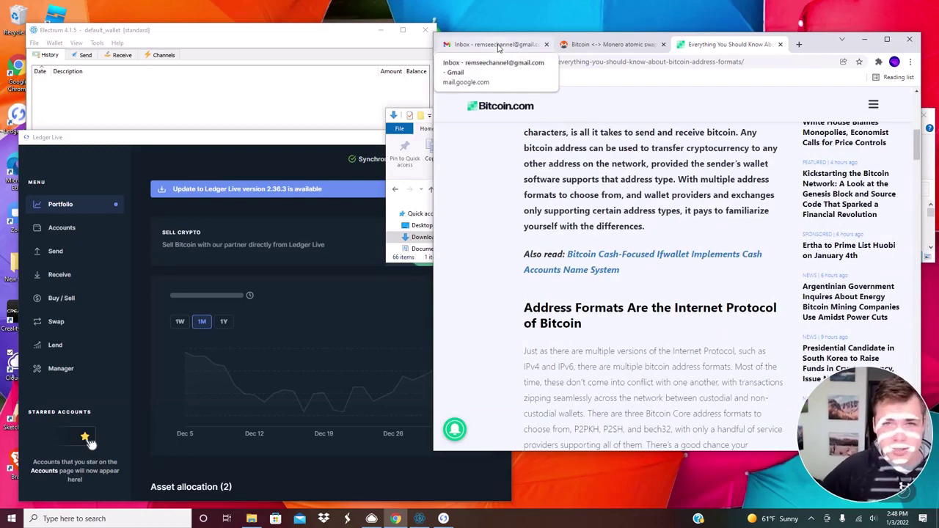
drag(608, 44, 552, 54)
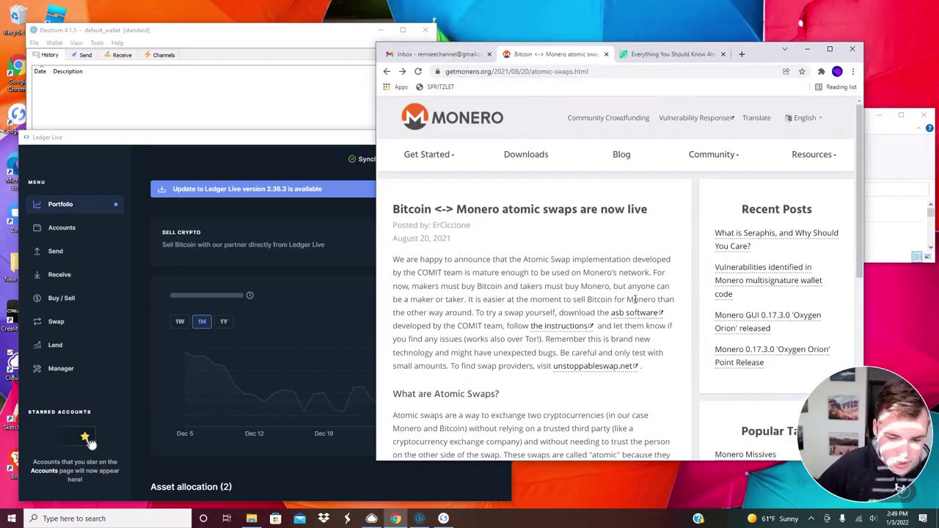
Step: Go back to the Monero atomic swaps article and follow its unstoppableswap.net link
click(387, 72)
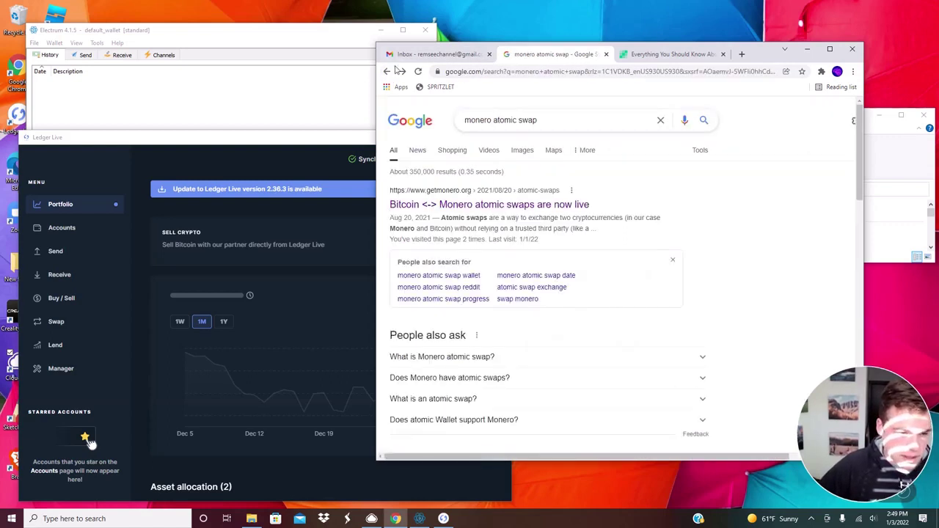
click(402, 71)
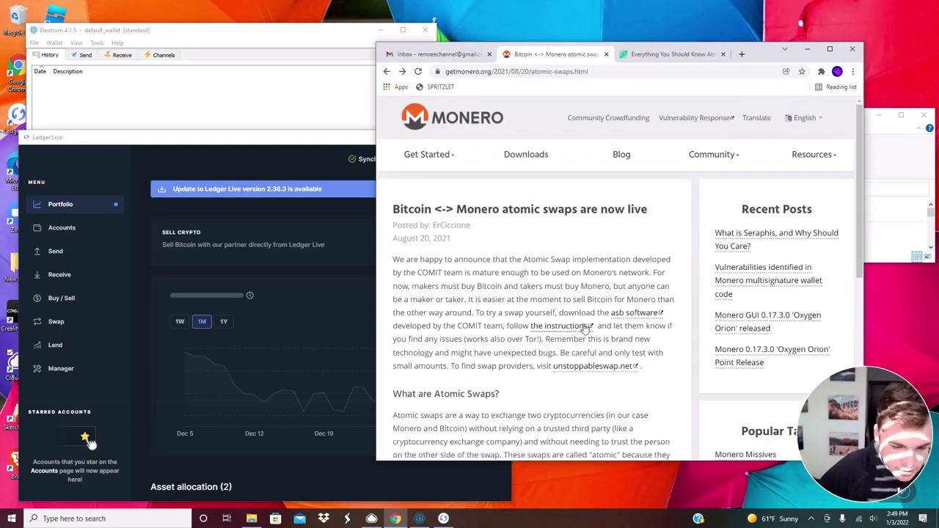
click(591, 367)
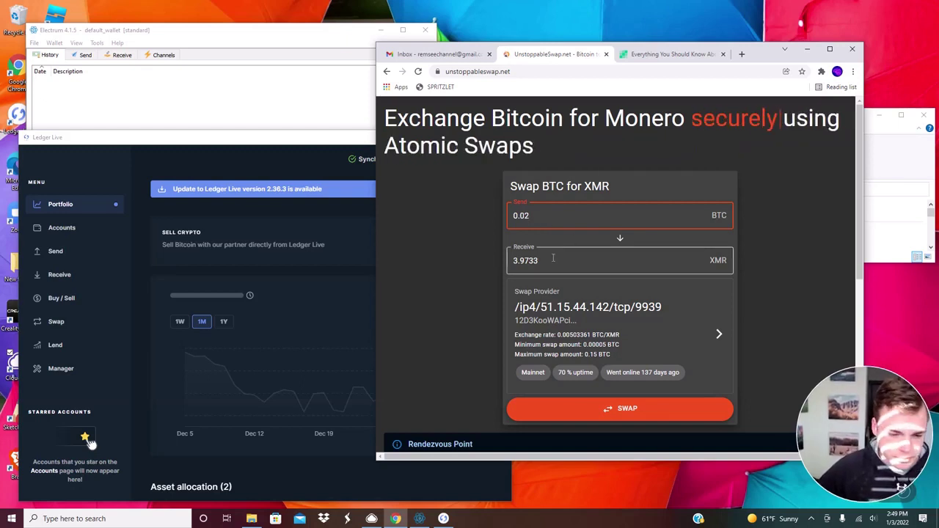
Step: Start the 0.02 BTC to XMR swap and copy the Monero address from the Gmail email
click(620, 409)
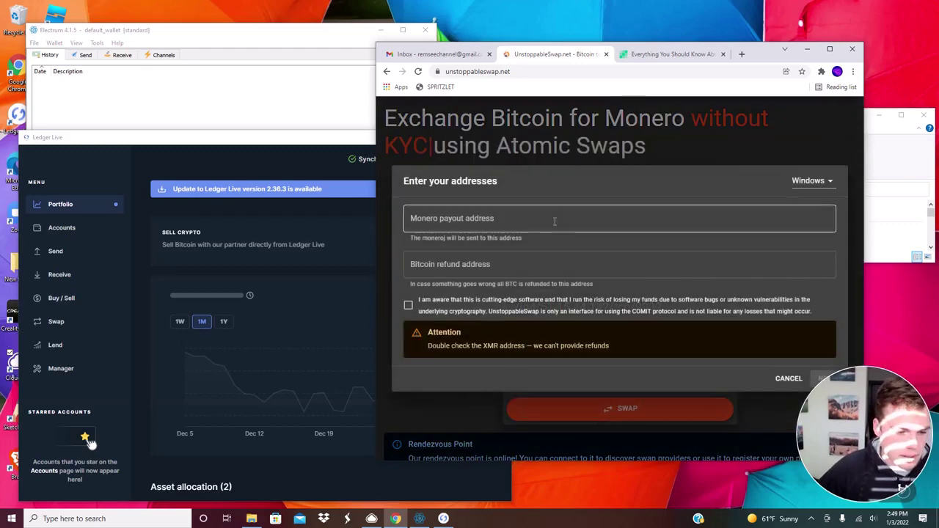
click(444, 55)
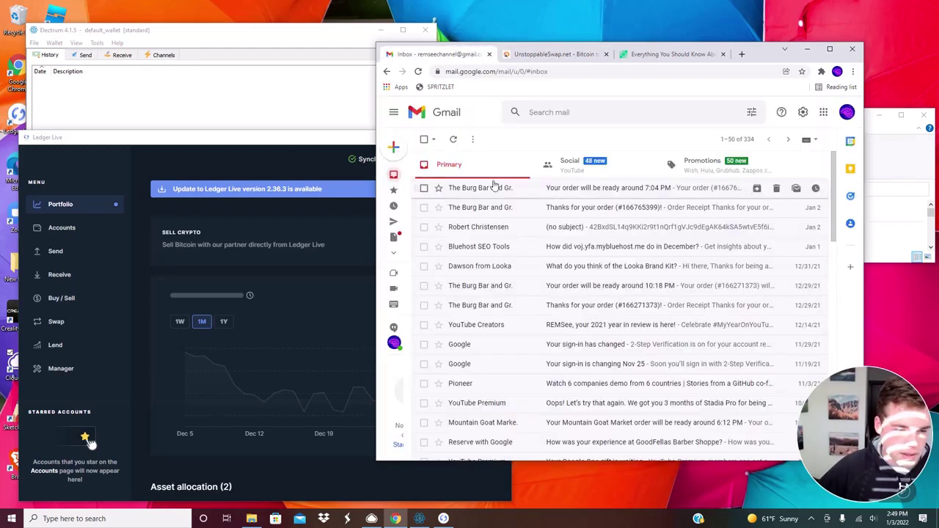
click(525, 228)
double_click(534, 216)
right_click(537, 216)
click(558, 228)
Step: Paste the copied Monero address into the swap's payout address field
click(580, 54)
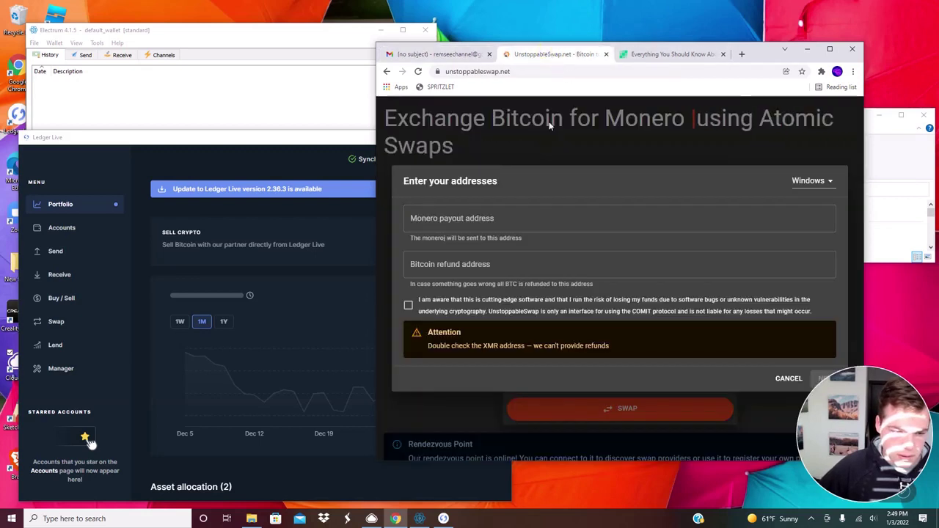
click(457, 217)
right_click(457, 216)
click(505, 292)
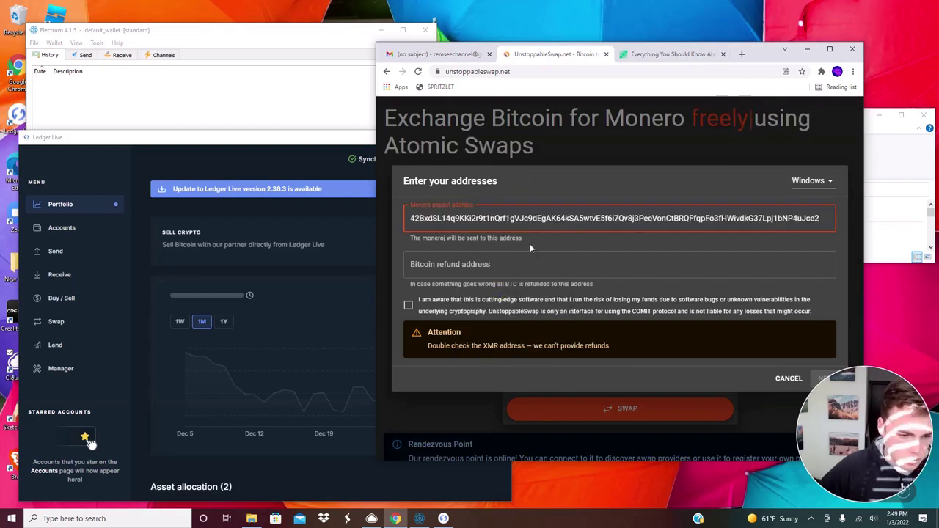
click(563, 266)
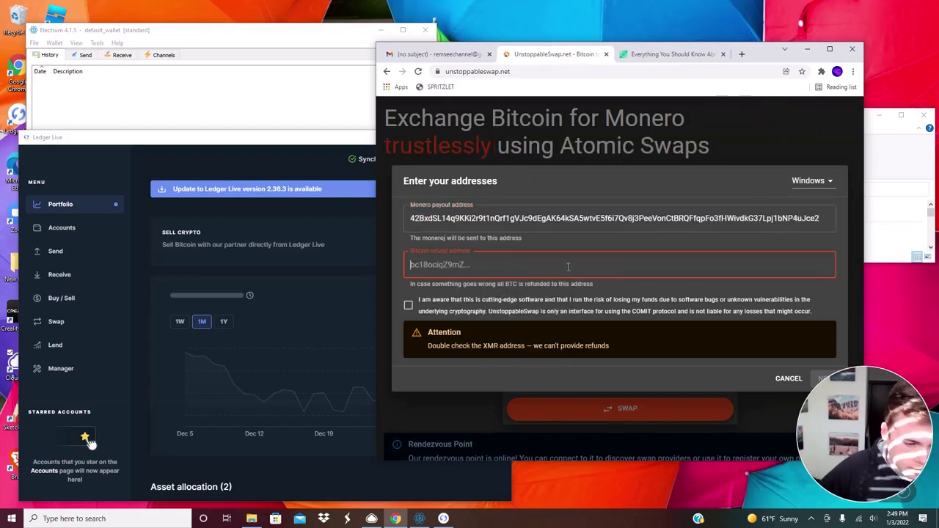
Step: Copy the newest receive request's Bitcoin address from Electrum
click(146, 97)
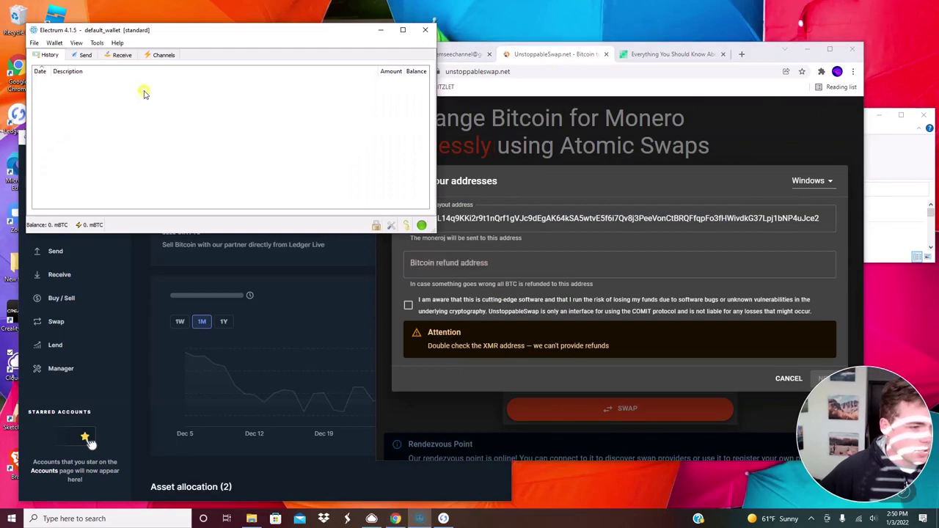
click(114, 56)
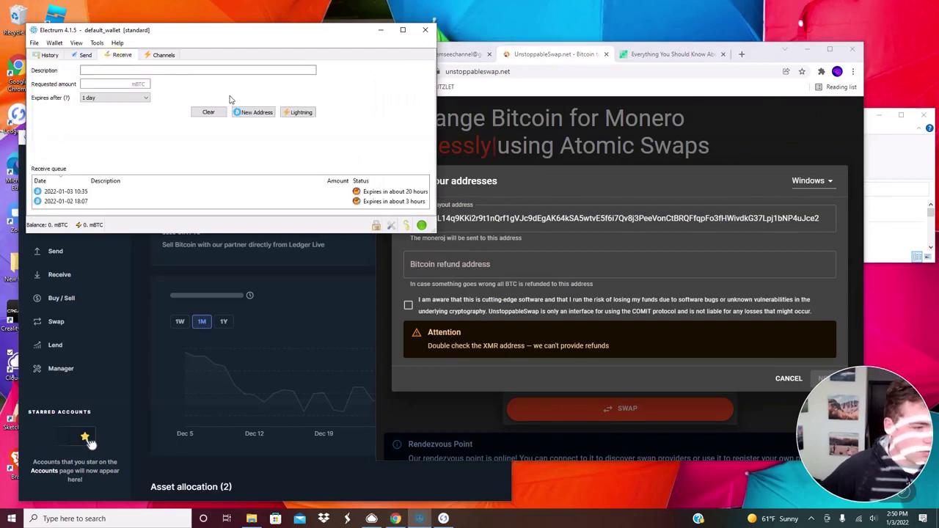
click(159, 192)
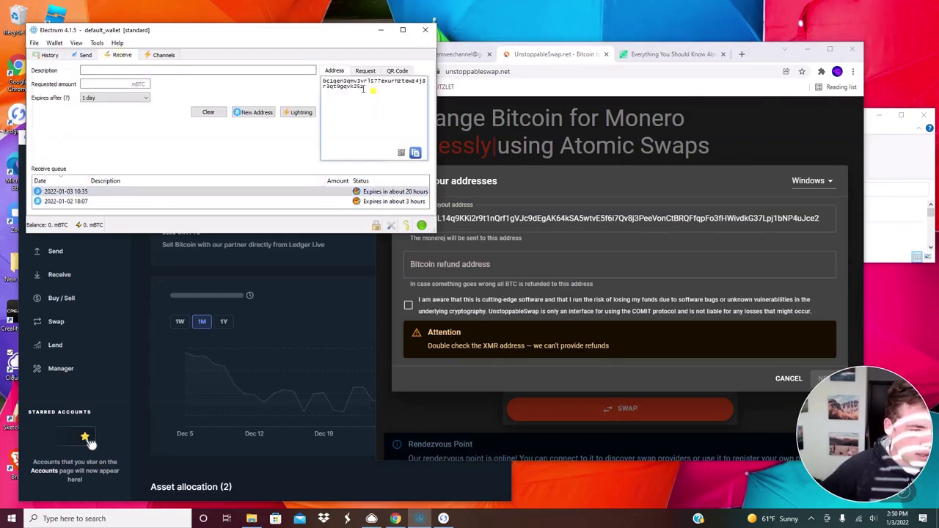
right_click(351, 86)
click(359, 91)
Step: Paste it as the Bitcoin refund address, accept the risk terms, and continue
click(474, 264)
right_click(474, 264)
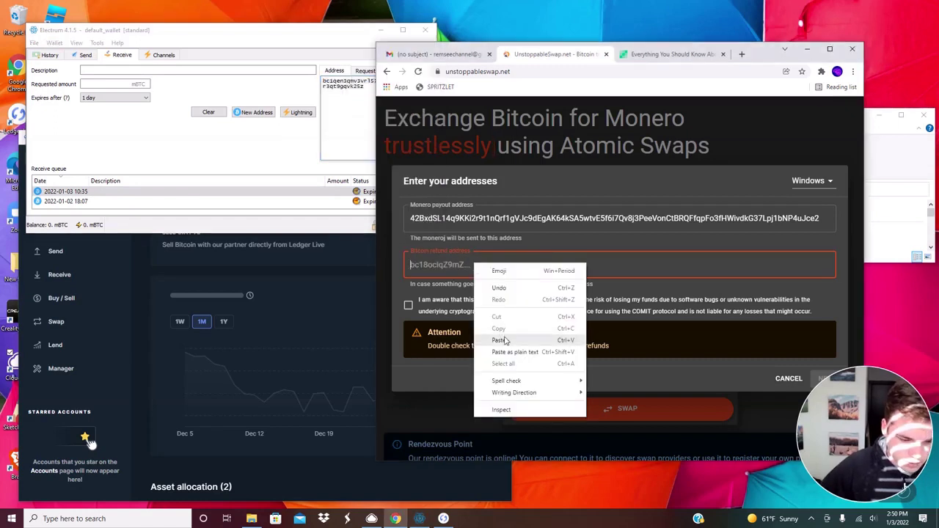
click(504, 337)
click(409, 305)
click(817, 375)
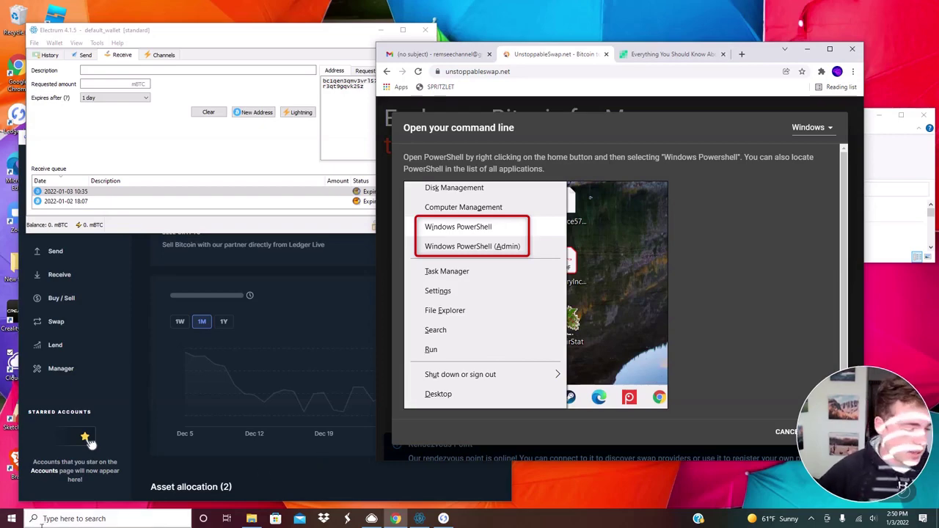
Step: Search the Start menu for 'pow' and launch Windows PowerShell
click(11, 518)
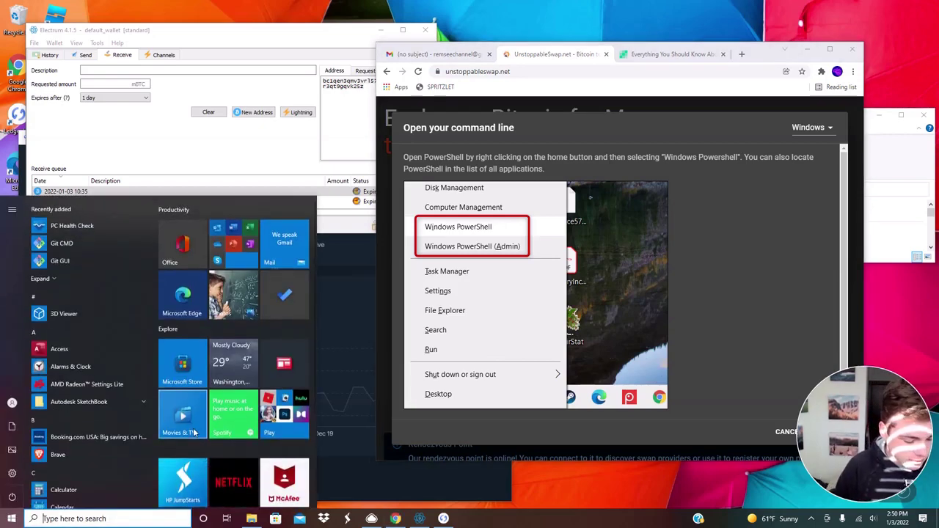
text(pow)
key(Down)
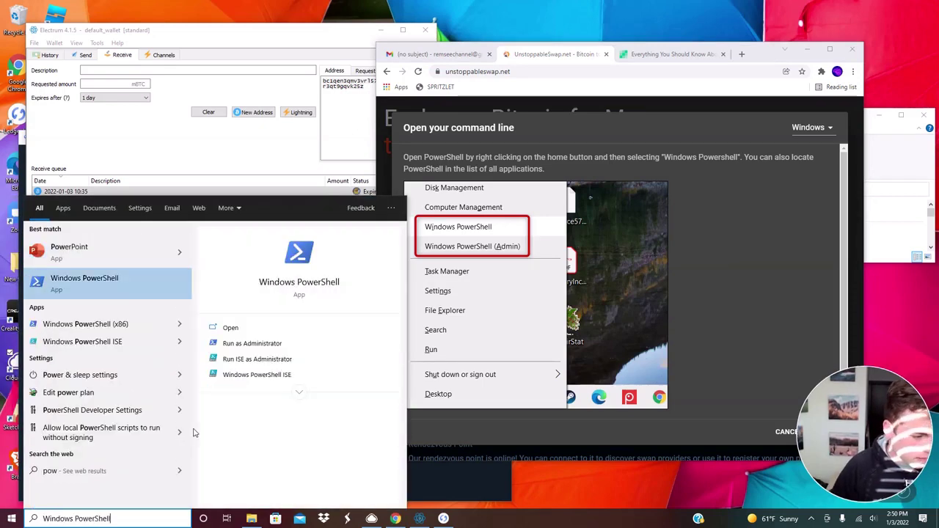
key(Return)
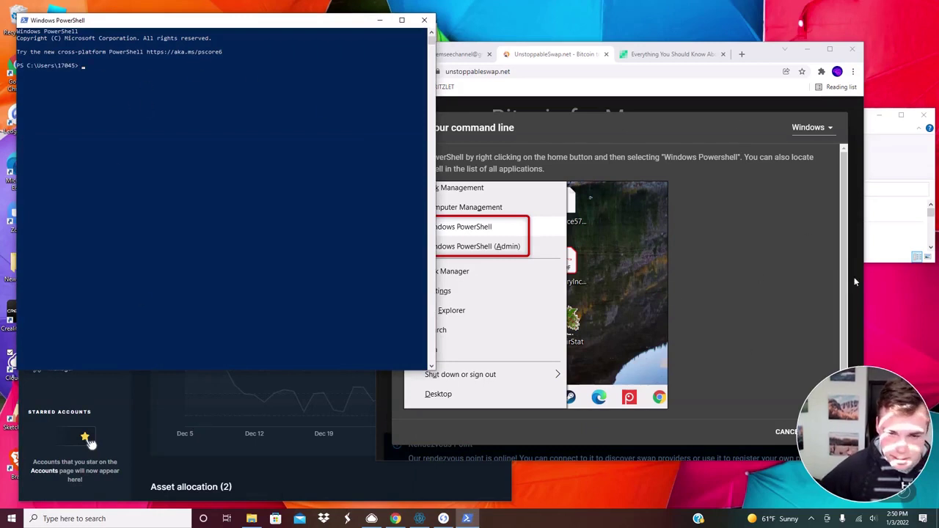
Step: Advance to the Start the swap step, copy the Windows swap command, and focus PowerShell
click(819, 475)
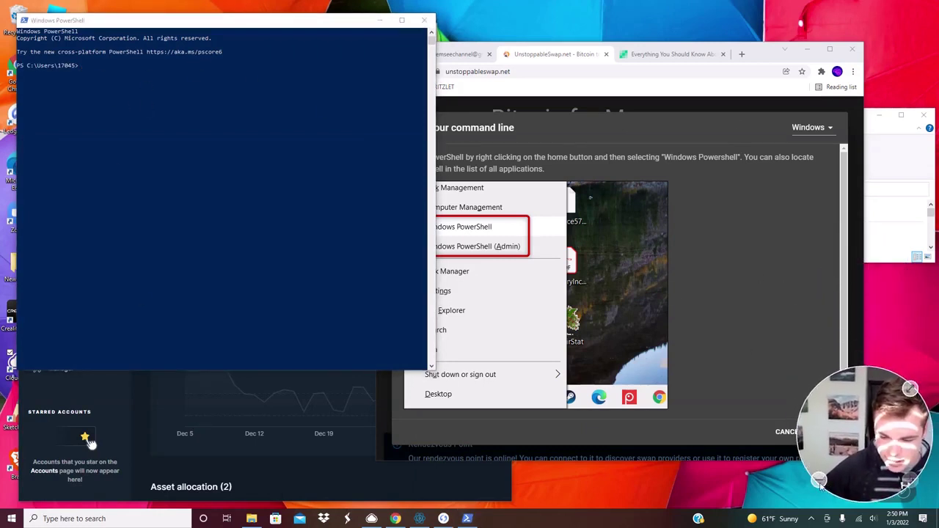
click(826, 431)
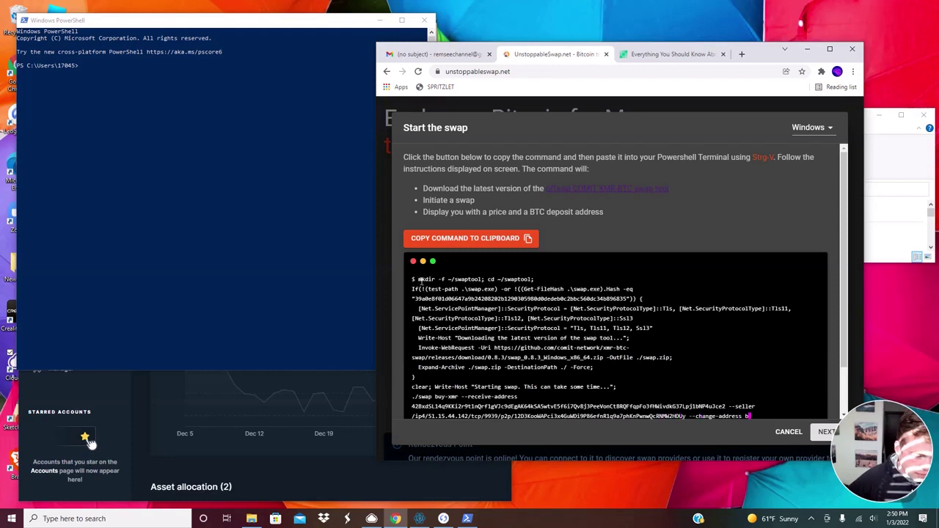
drag(420, 280, 552, 371)
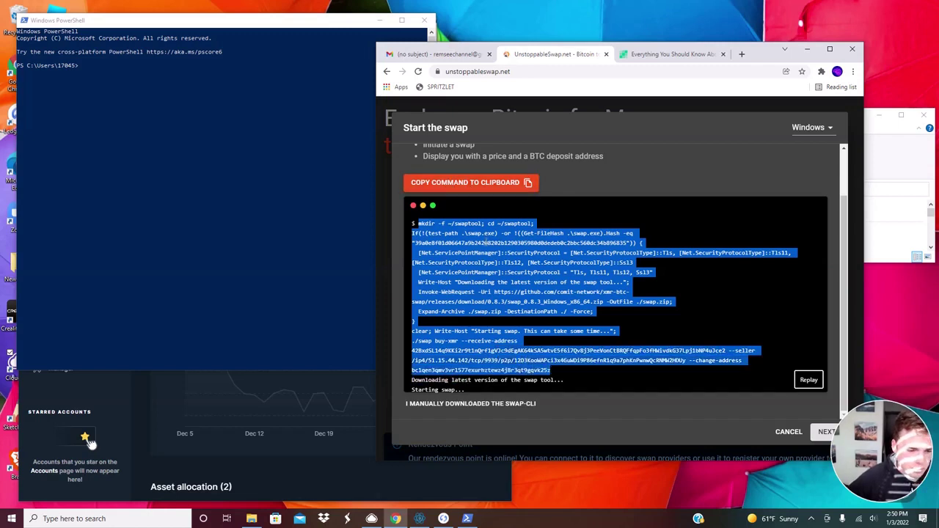
right_click(484, 243)
click(505, 248)
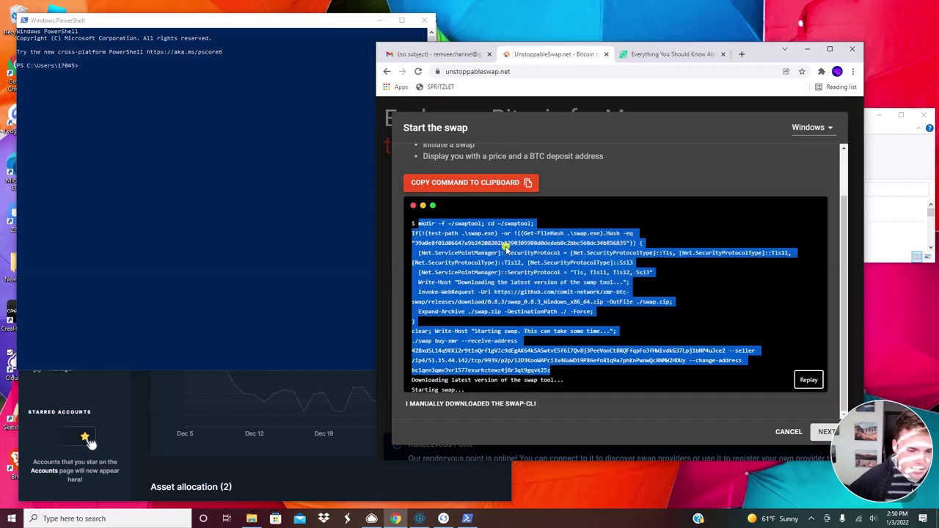
click(126, 90)
click(98, 72)
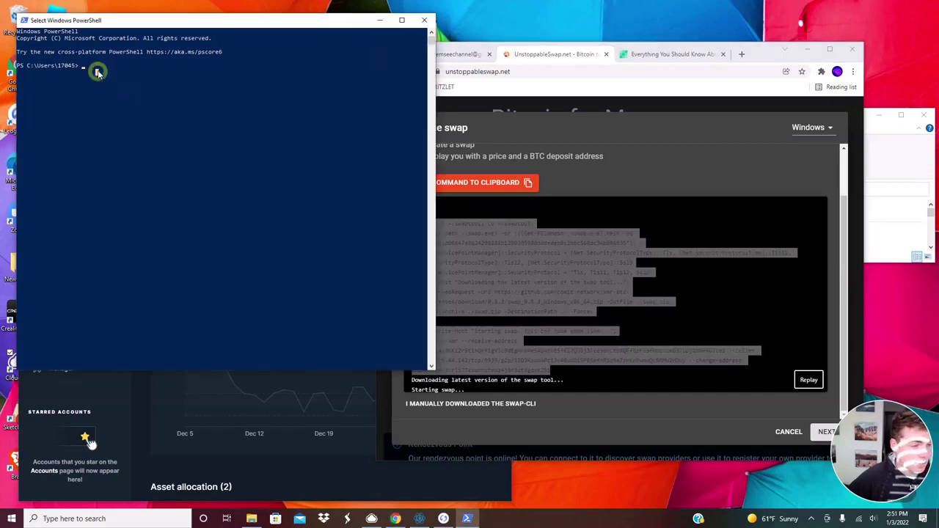
Step: Run the pasted swap command and copy the Bitcoin deposit address from its output
right_click(138, 75)
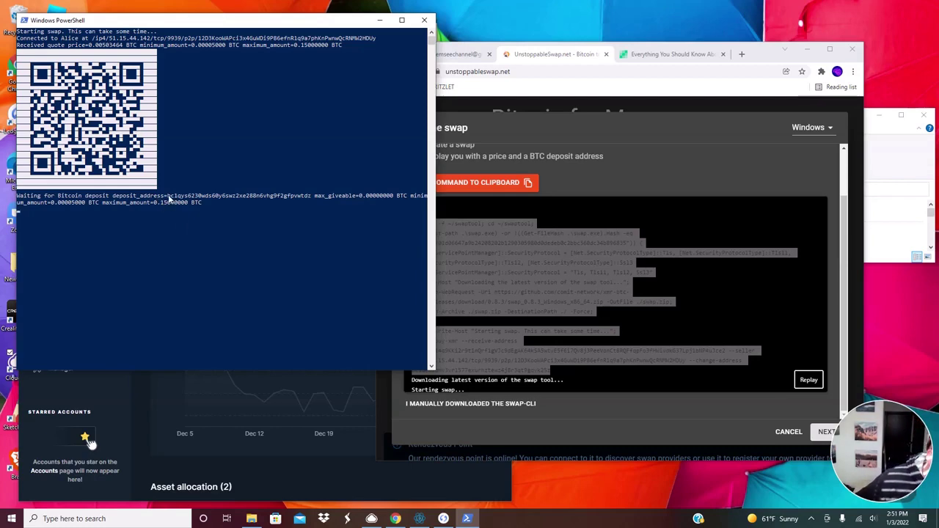
drag(168, 198, 310, 200)
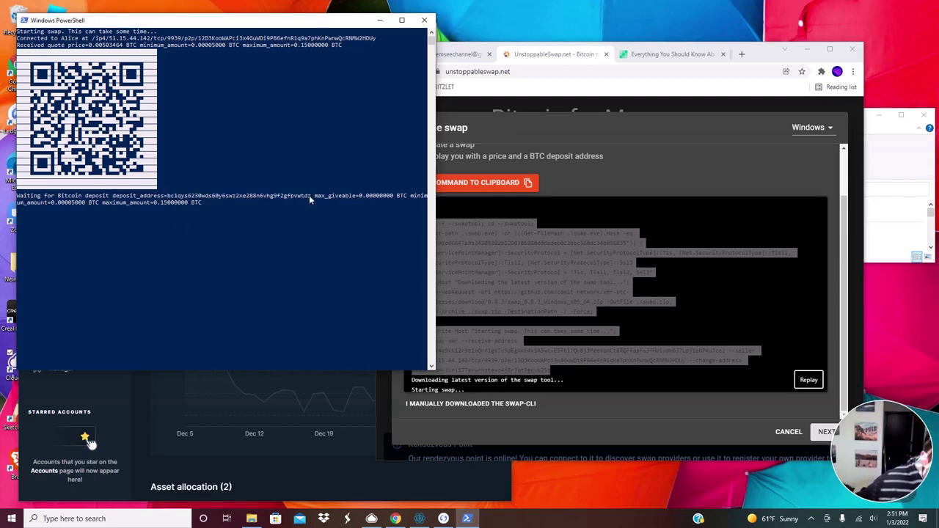
right_click(309, 199)
drag(310, 197, 169, 200)
right_click(223, 183)
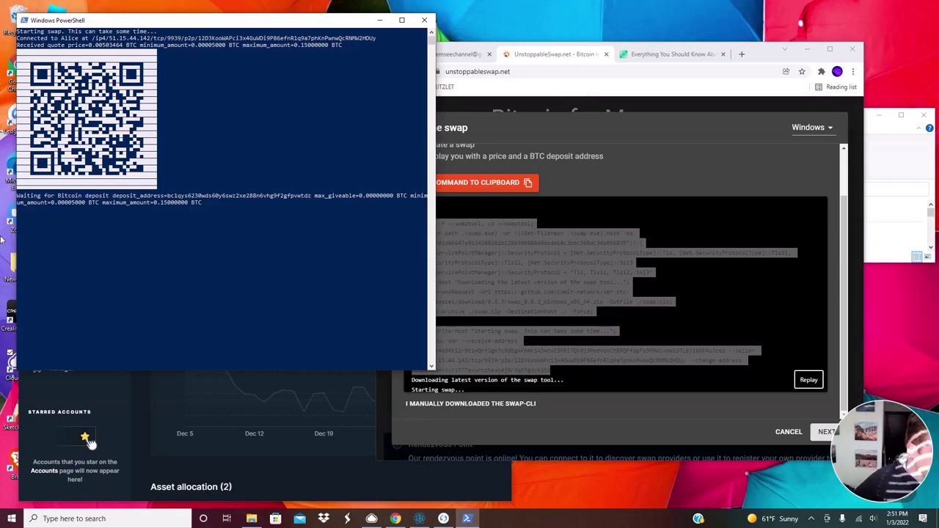
Step: Move PowerShell and Electrum aside and maximize Ledger Live
drag(182, 24, 269, 20)
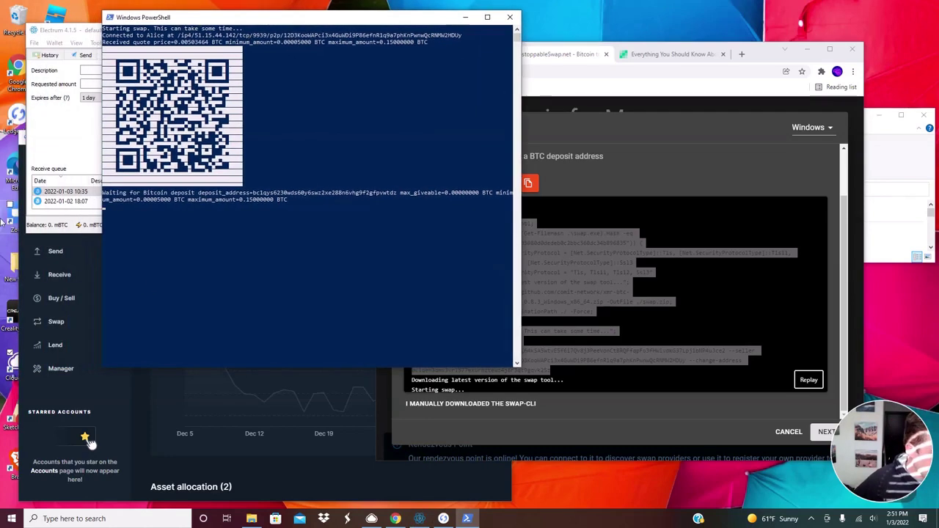
drag(82, 34, 173, 32)
click(265, 206)
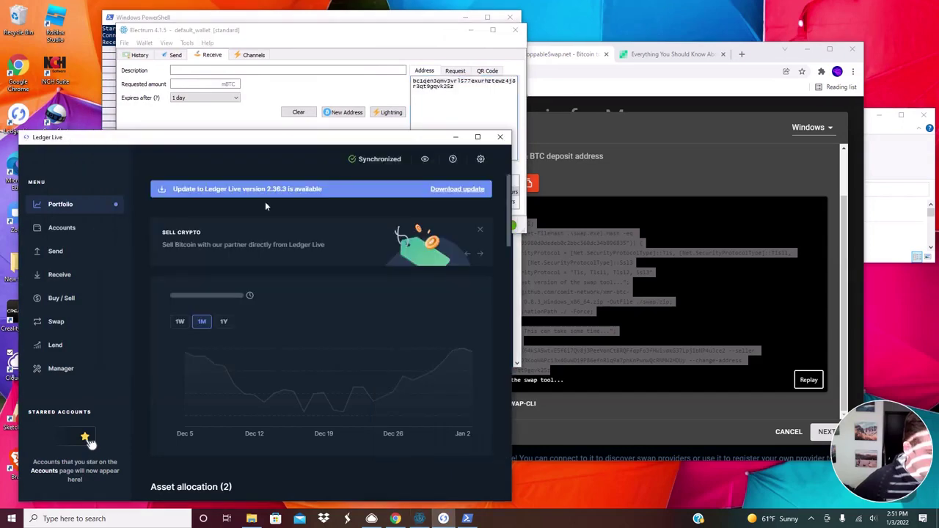
click(478, 136)
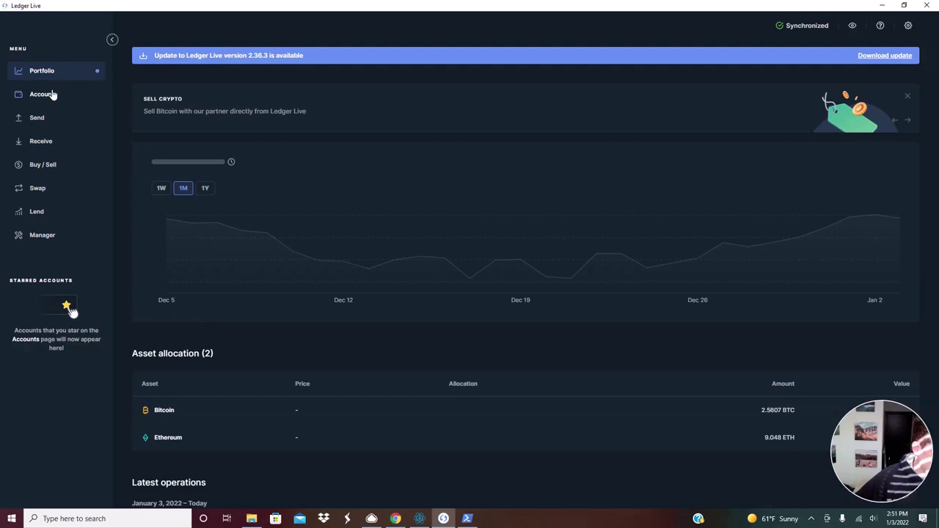
Step: Send 0.02 BTC from Bitcoin 1 (segwit) to the pasted swap deposit address and confirm the summary
click(53, 117)
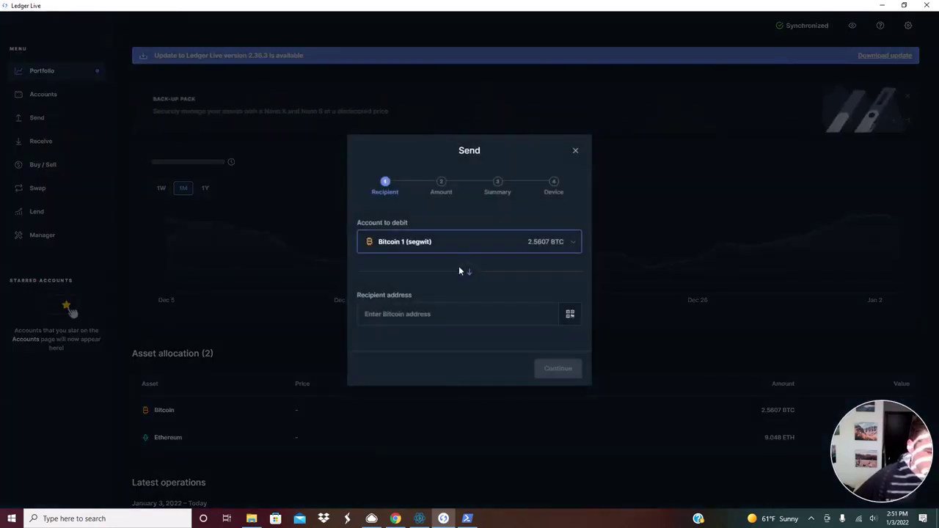
click(415, 318)
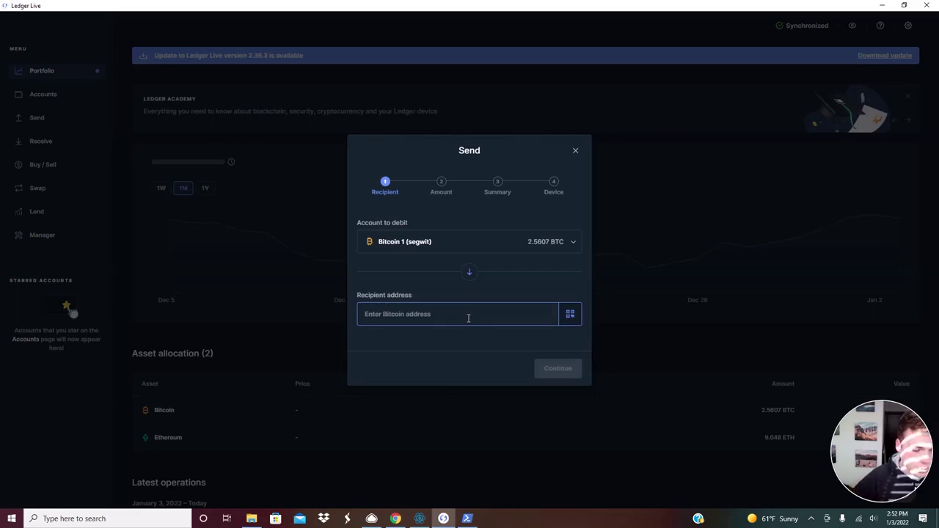
text(bc1qys6230wds60y6swz2xe288n6vhg9f2gfpvwtdz)
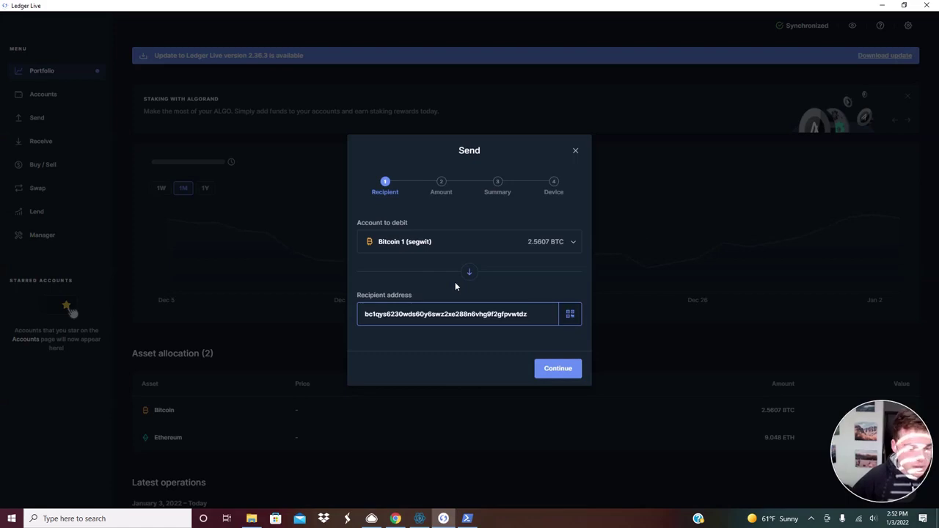
click(559, 370)
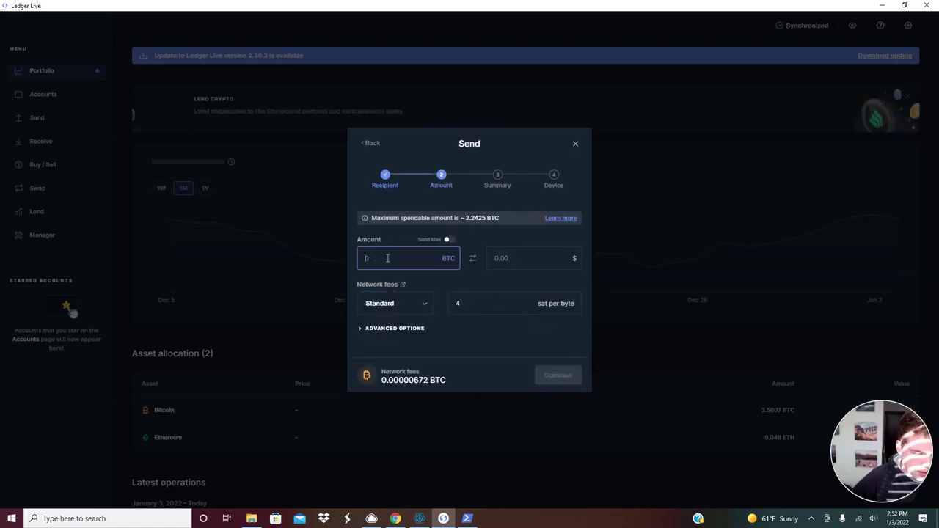
text(0.02)
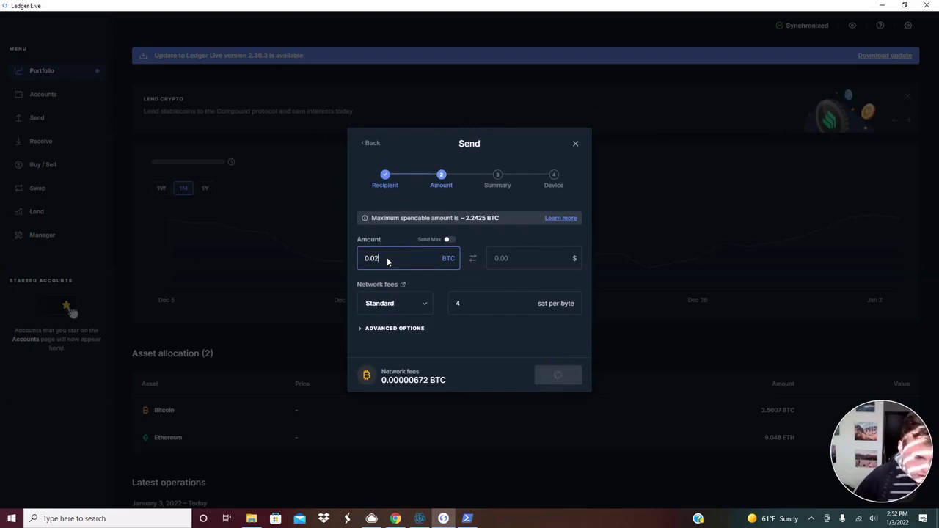
click(557, 376)
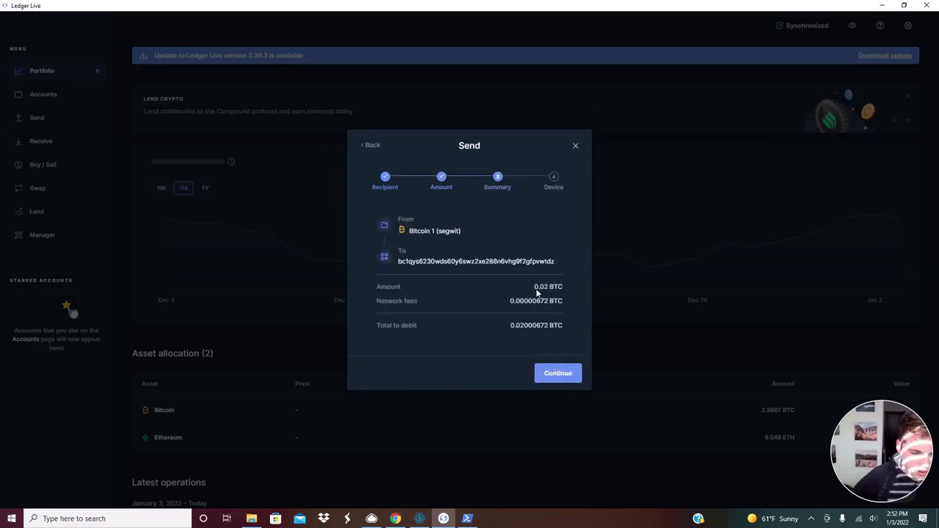
click(560, 371)
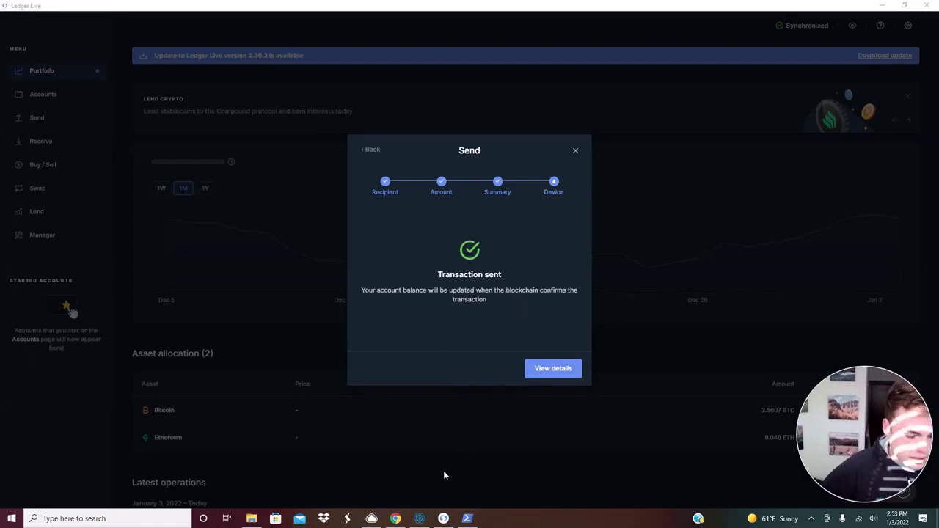
Step: Return to the PowerShell swap window and follow its log until the low seller XMR balance failure
mouse_move(462, 521)
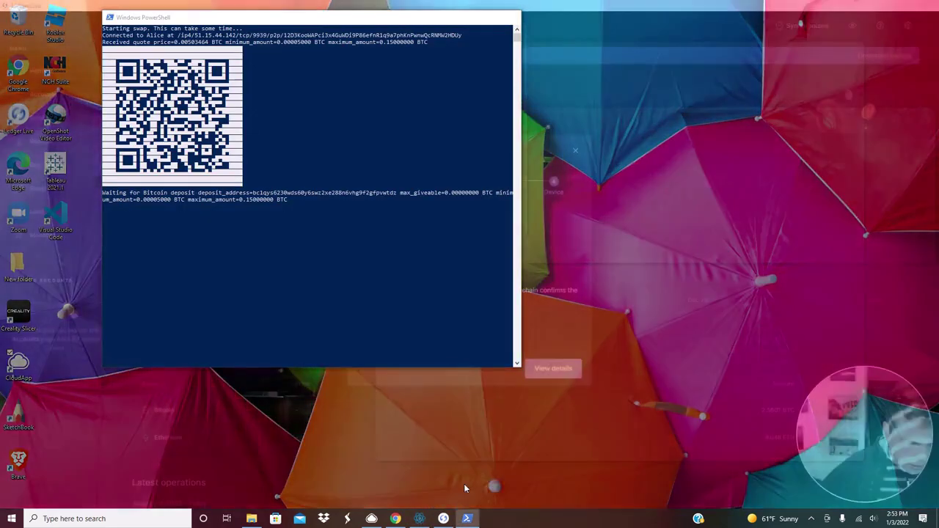
click(464, 483)
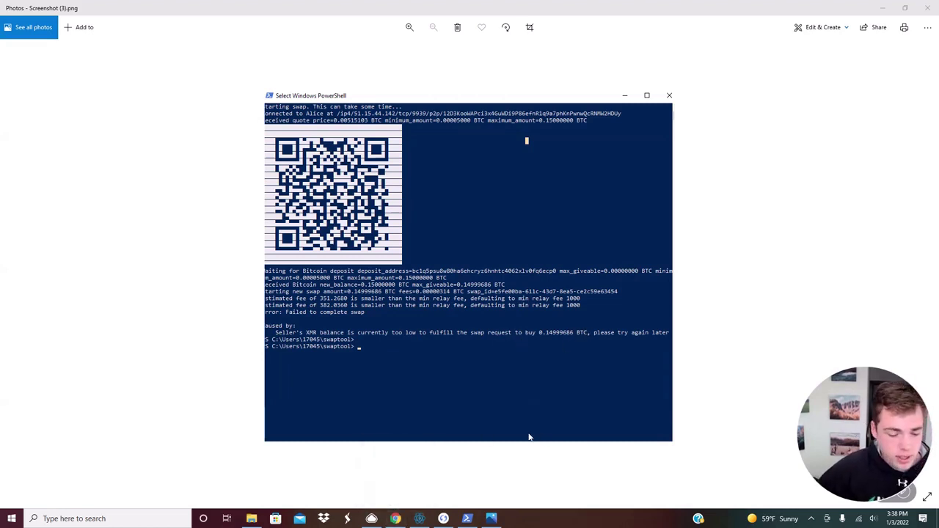
click(395, 518)
drag(421, 312, 604, 325)
click(596, 311)
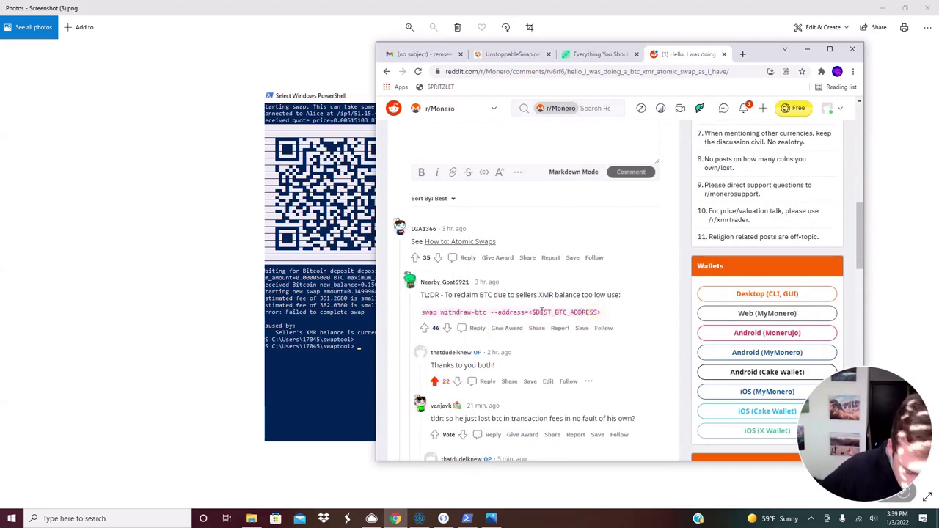
drag(530, 311, 602, 312)
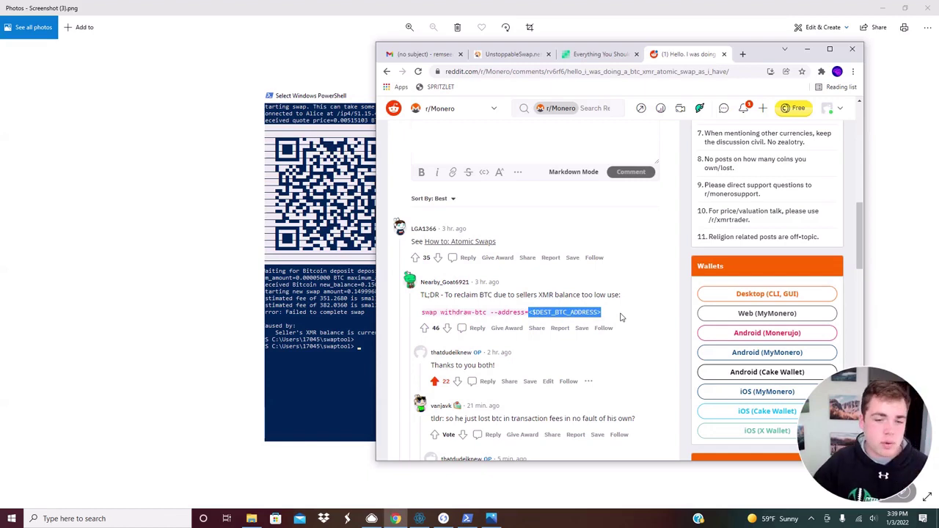
key(super+Down)
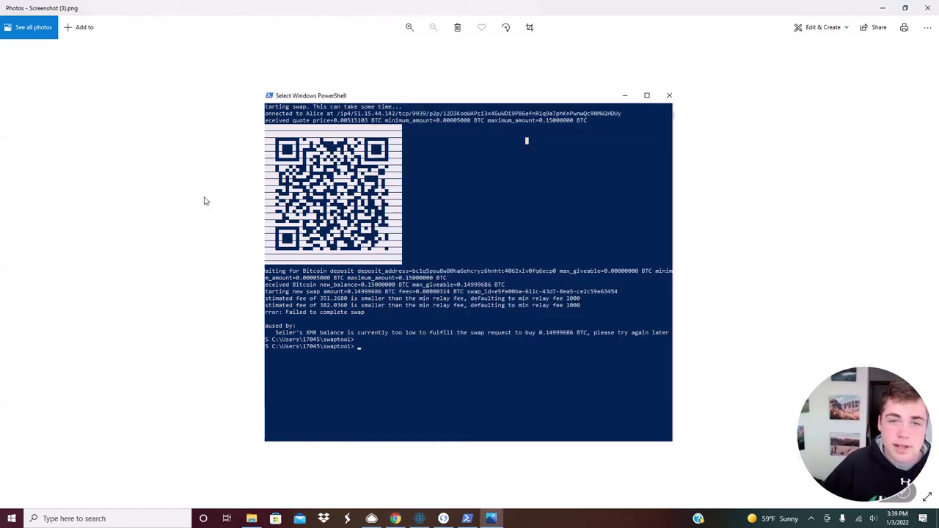